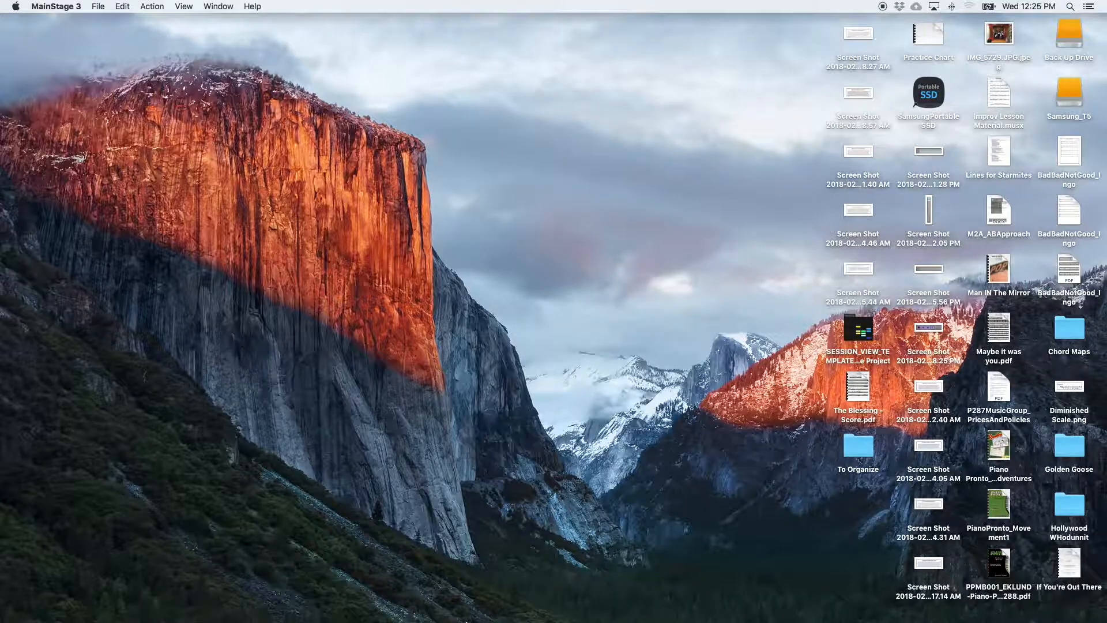
Step: Switch to Ableton Live, add an empty Instrument Rack to the Default MIDI track and show its chain select editor
mouse_move(465, 621)
left_click(839, 611)
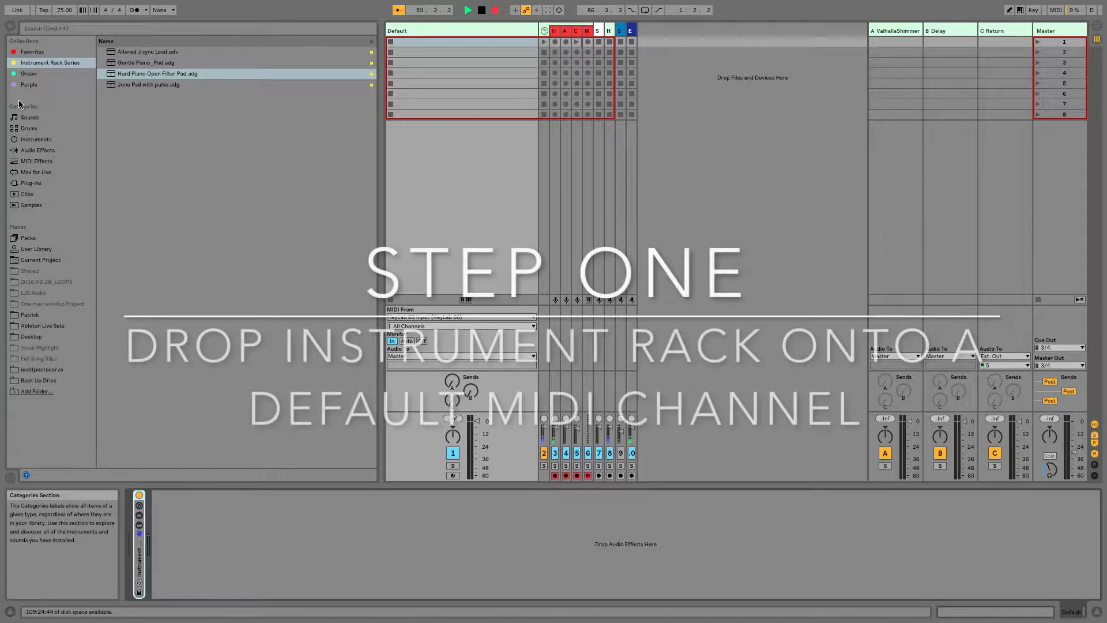
left_click(31, 142)
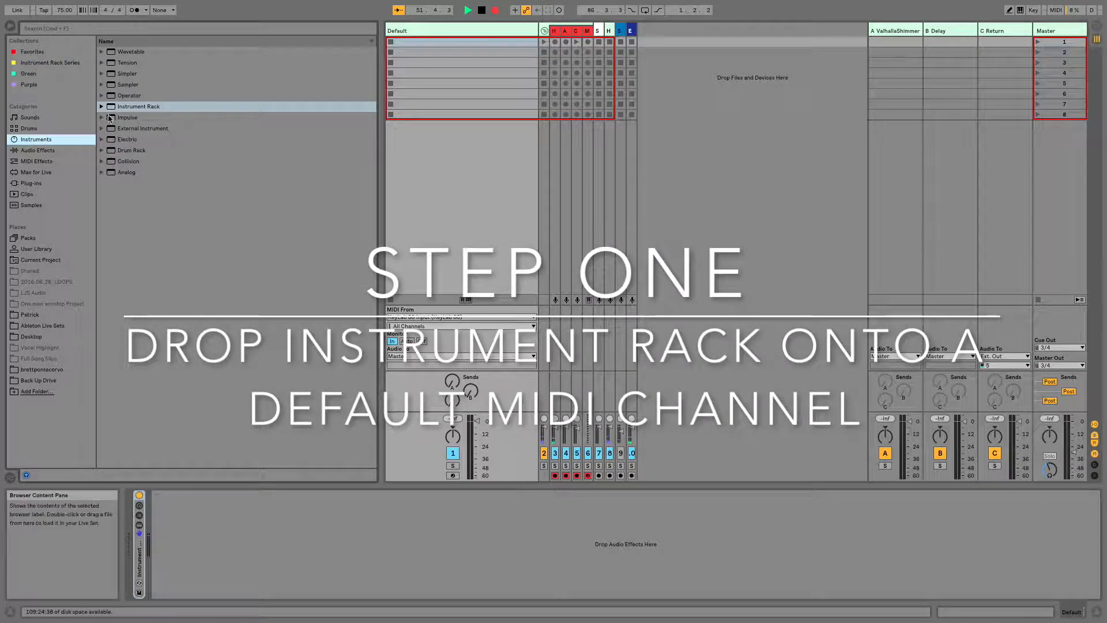
left_click_drag(124, 108, 430, 141)
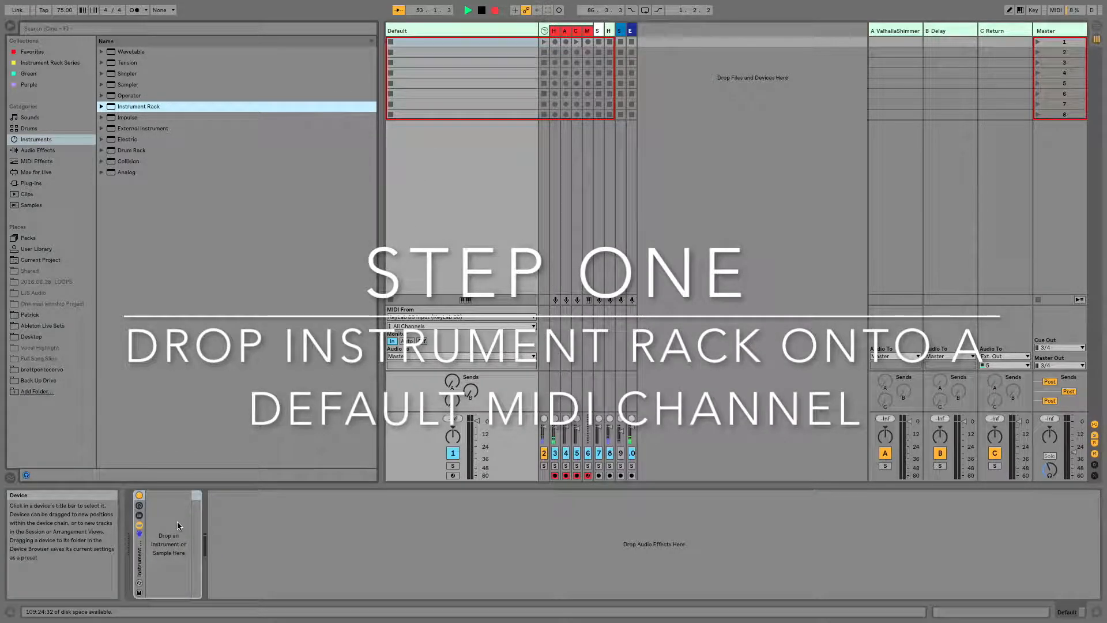
left_click(139, 516)
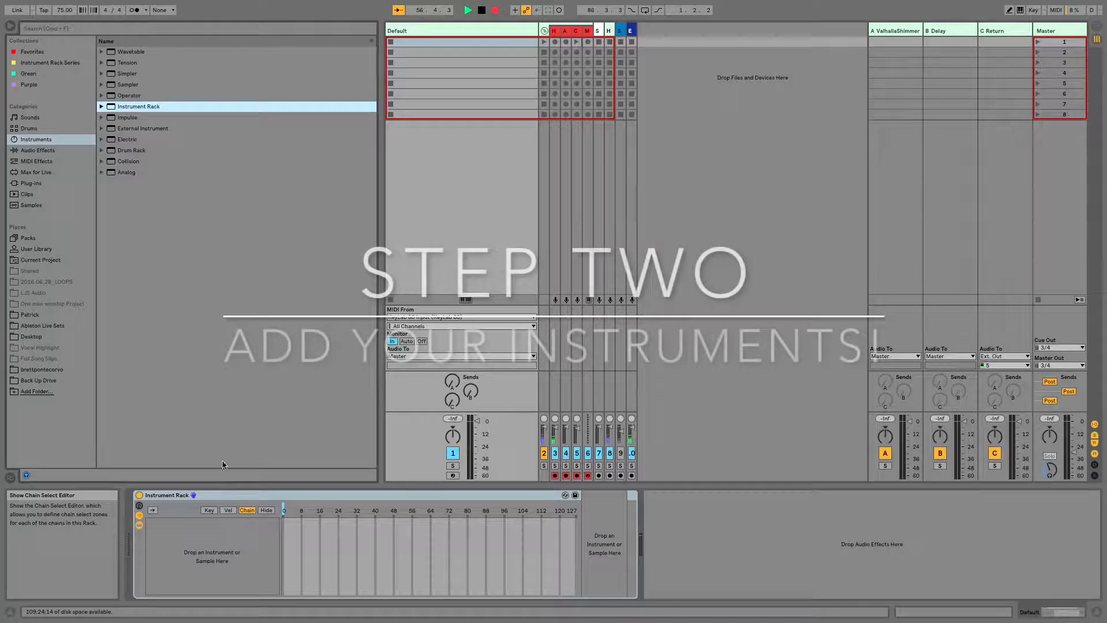
Step: Add Hard Piano Open Filter Pad, Juno Pad with pulse and Gentle Piano_Pad from the Instrument Rack Series collection as chains in the rack
left_click(53, 62)
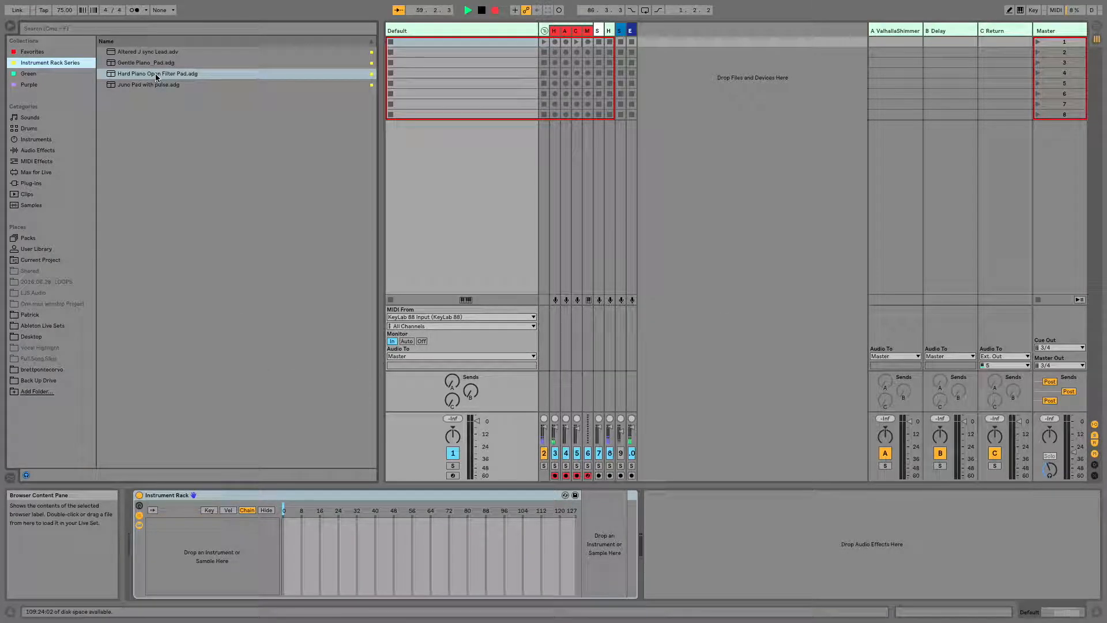
left_click_drag(158, 75, 197, 529)
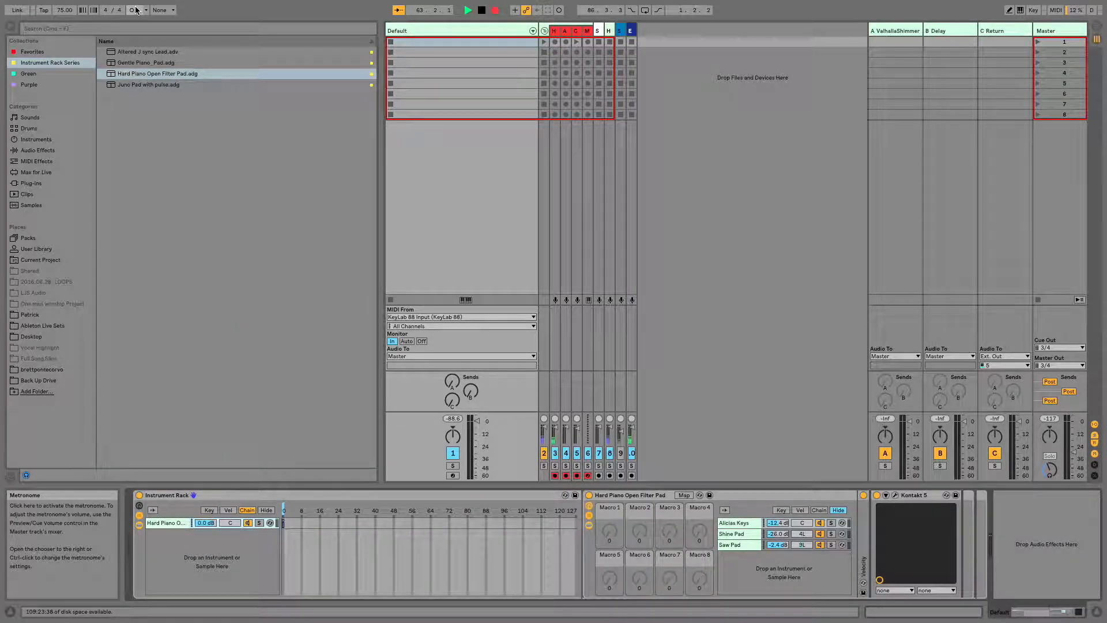
left_click_drag(134, 84, 171, 542)
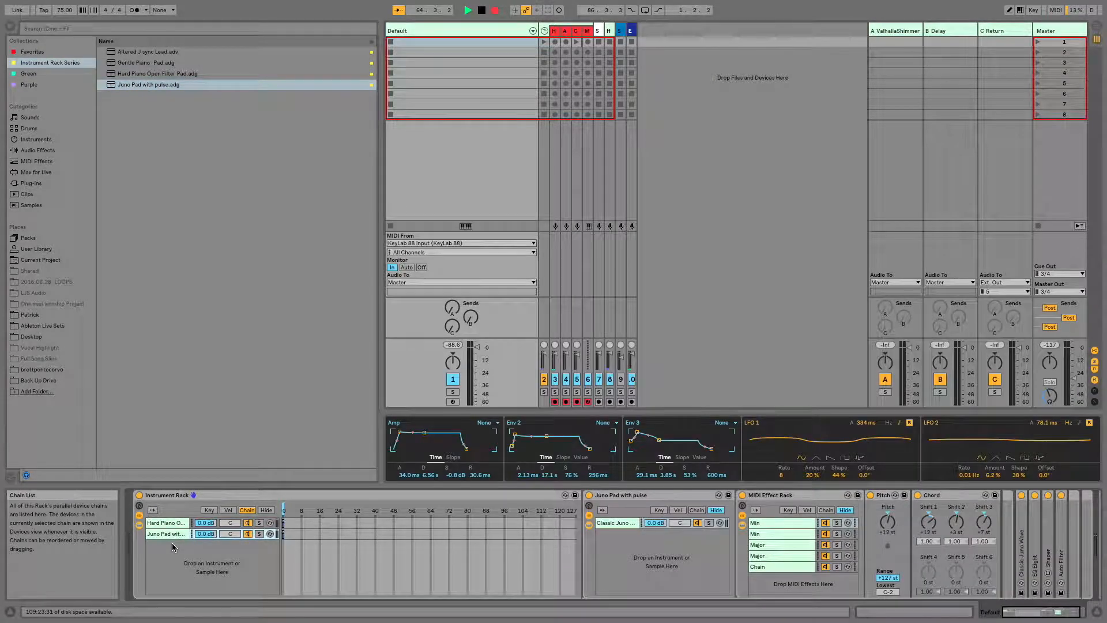
left_click(148, 64)
left_click_drag(148, 65, 186, 569)
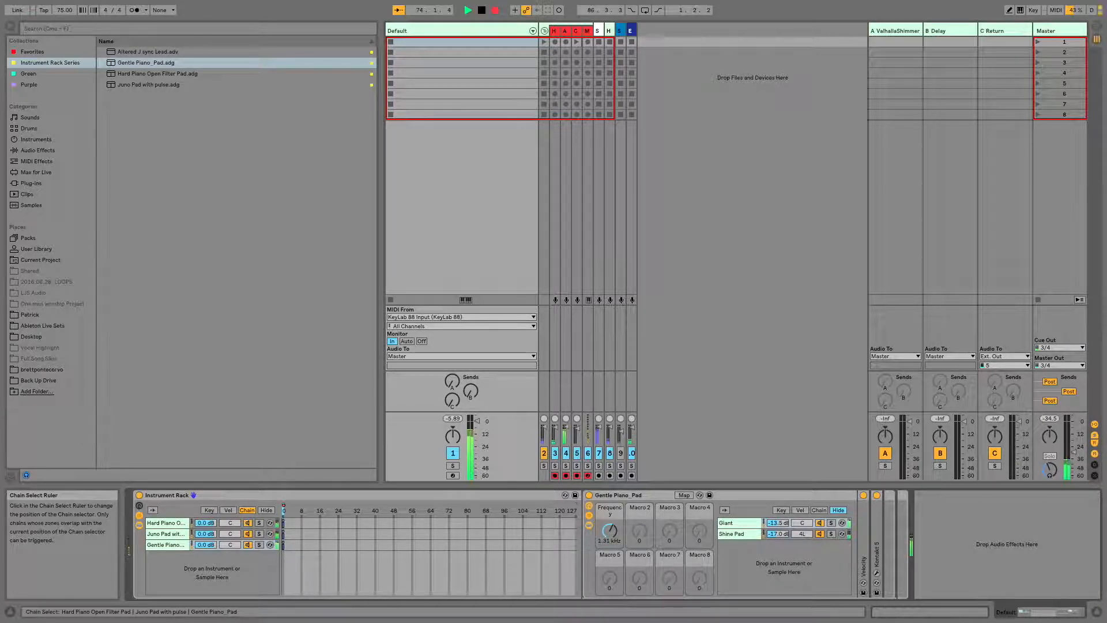
Step: Move the Juno Pad chain zone to 1 and the Gentle Piano chain zone to 2, trying the chain selector across the zones
left_click(309, 510)
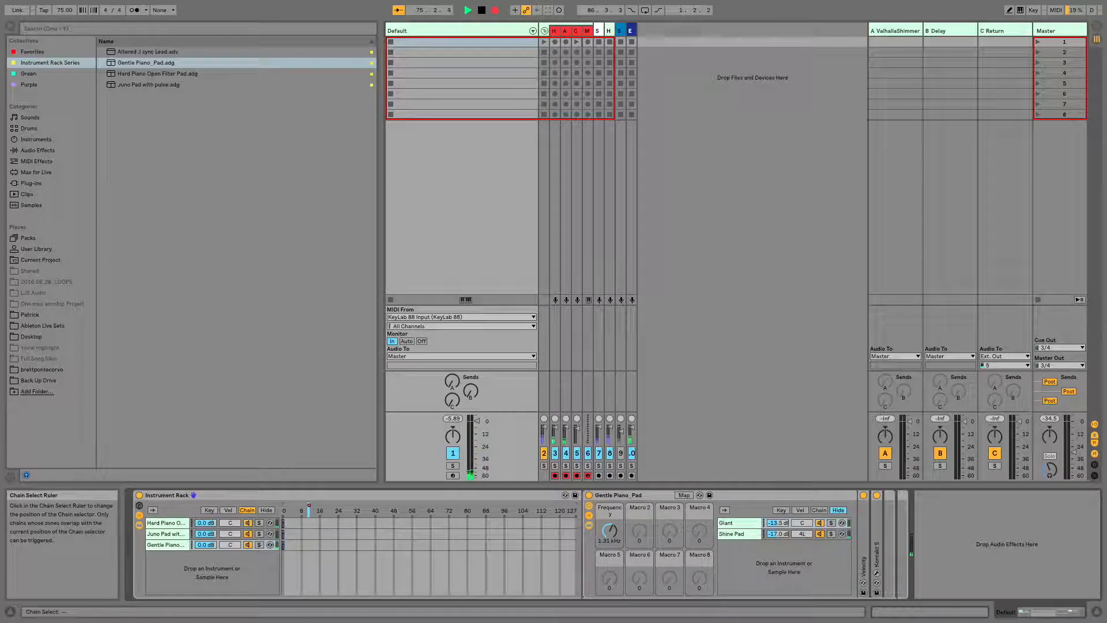
left_click(284, 510)
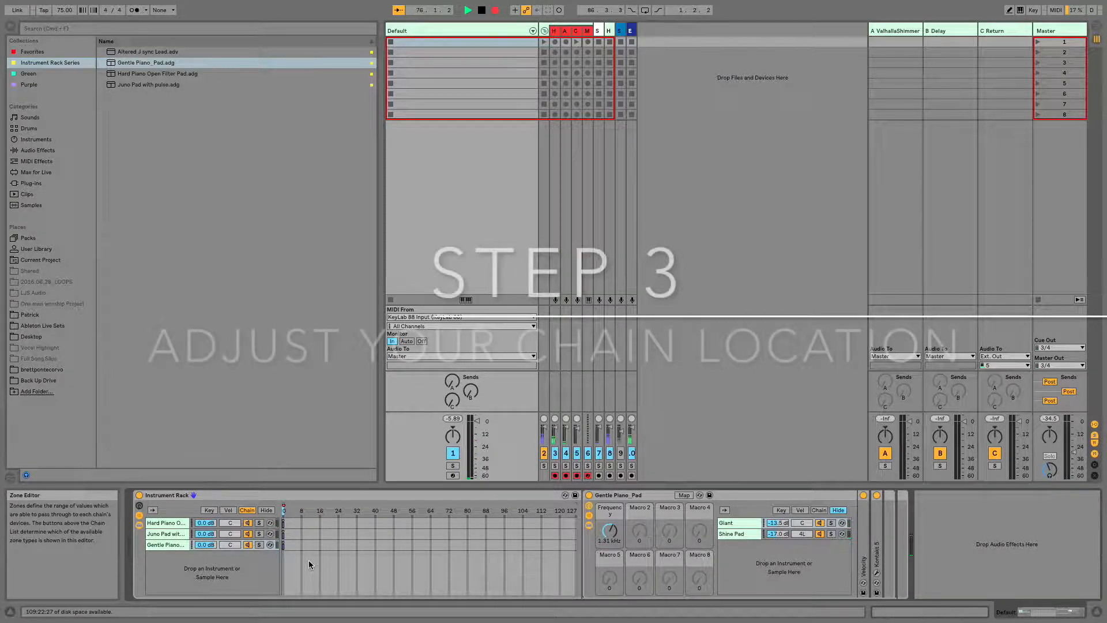
left_click(284, 534)
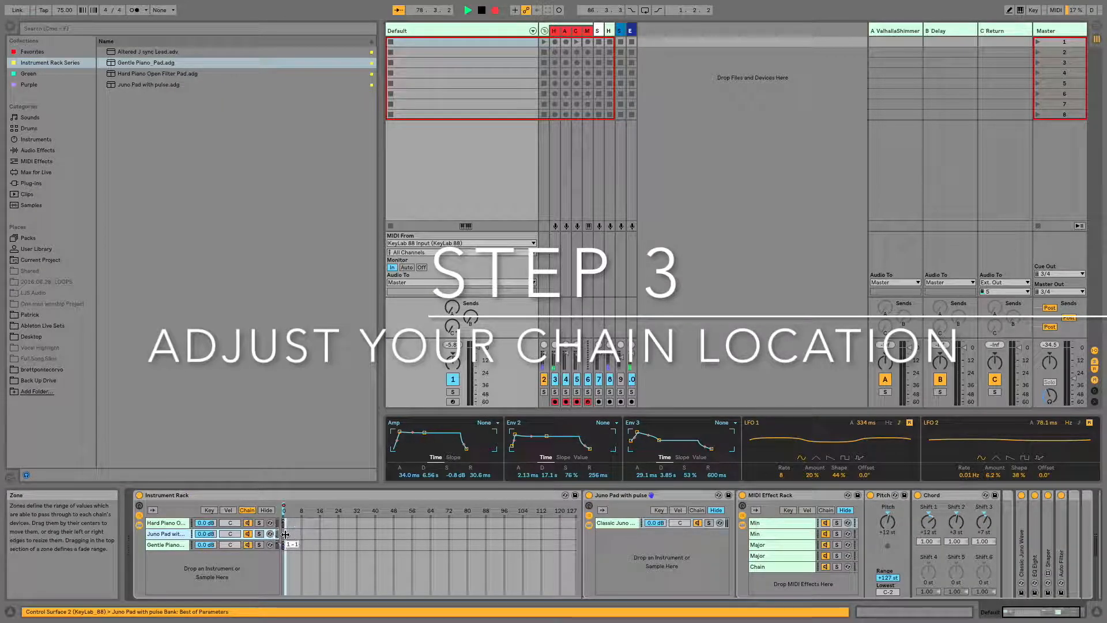
left_click(284, 544)
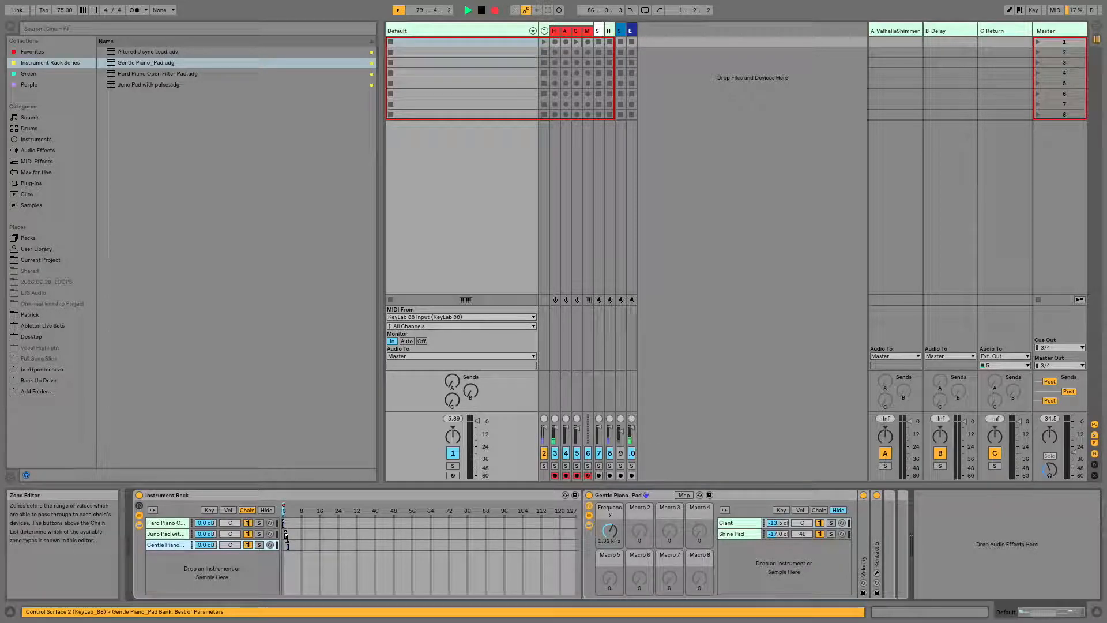
left_click(285, 545)
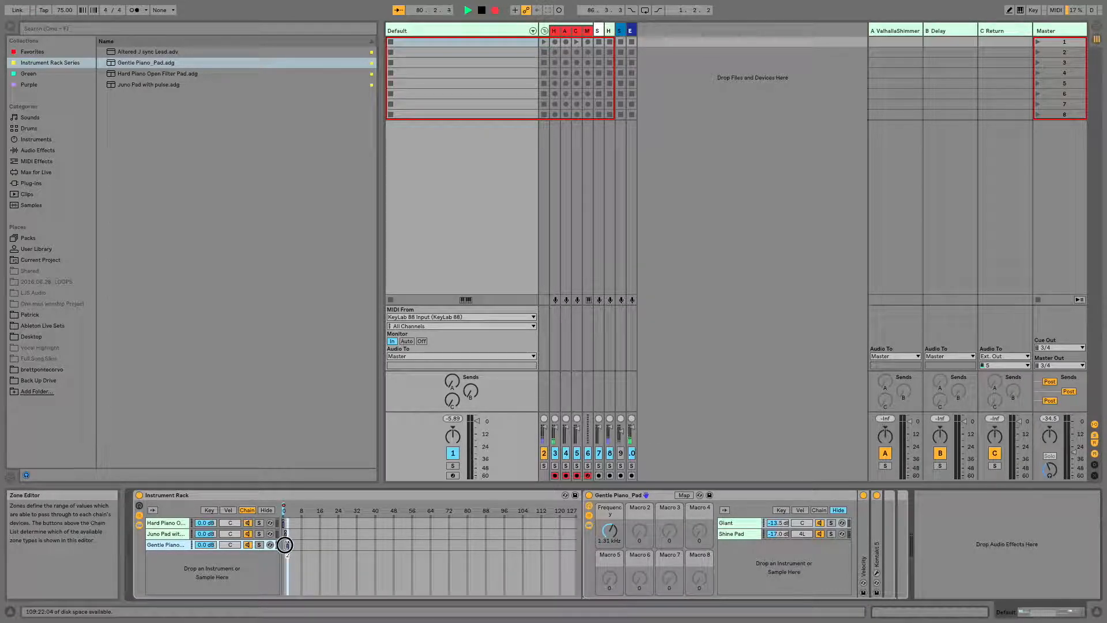
left_click_drag(283, 512, 285, 506)
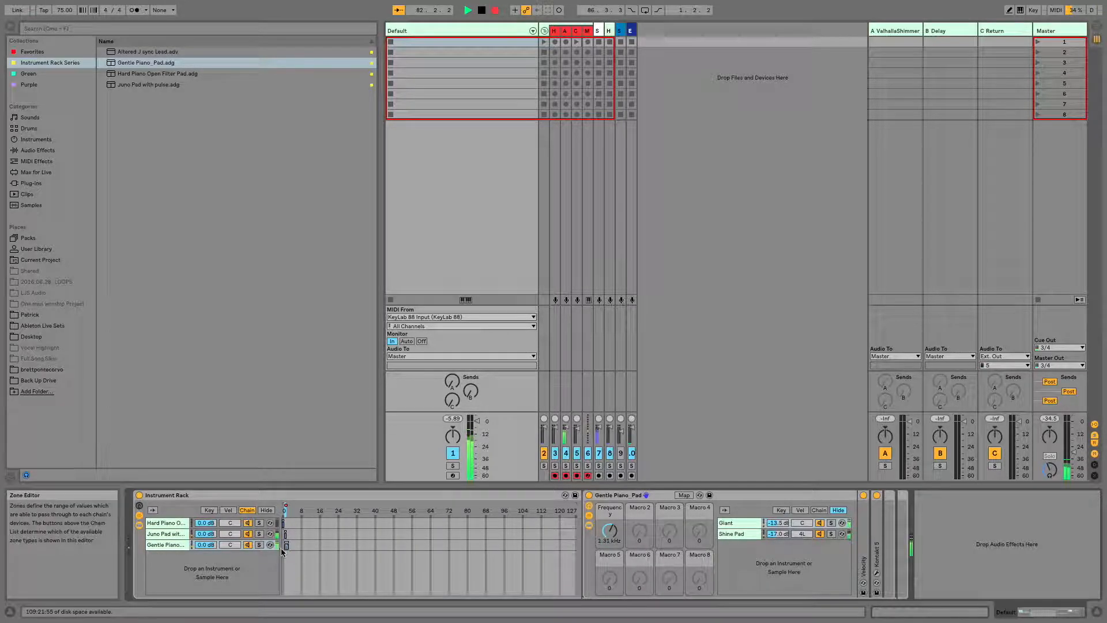
left_click_drag(285, 546, 288, 545)
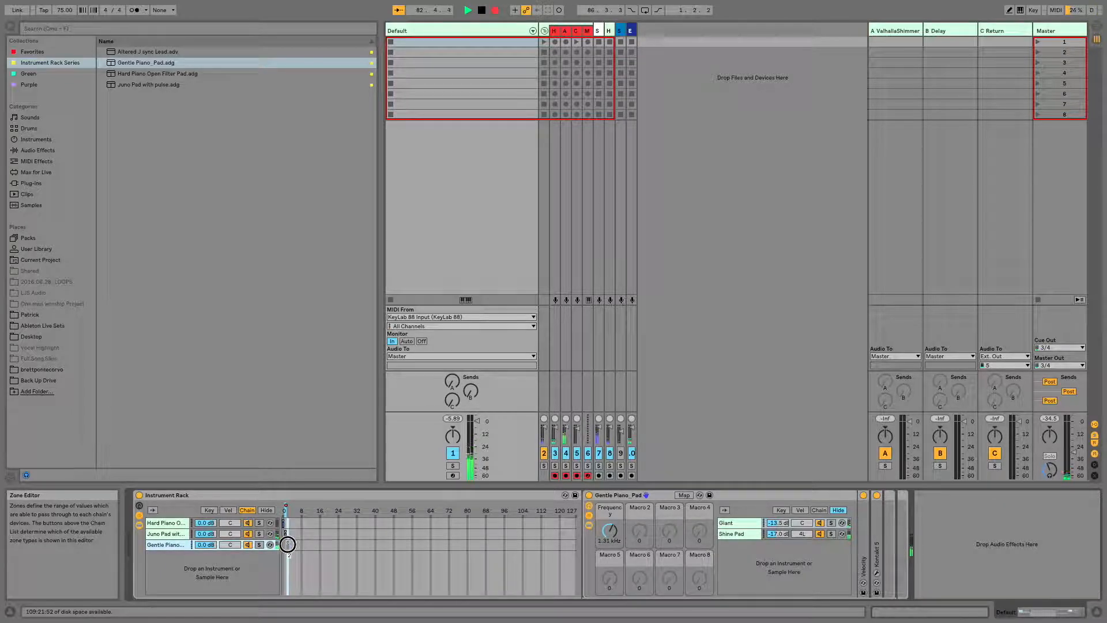
Step: Sweep the rack's chain selector across the ruler and set it to 0, on the Hard Piano Open Filter Pad chain
left_click(284, 514)
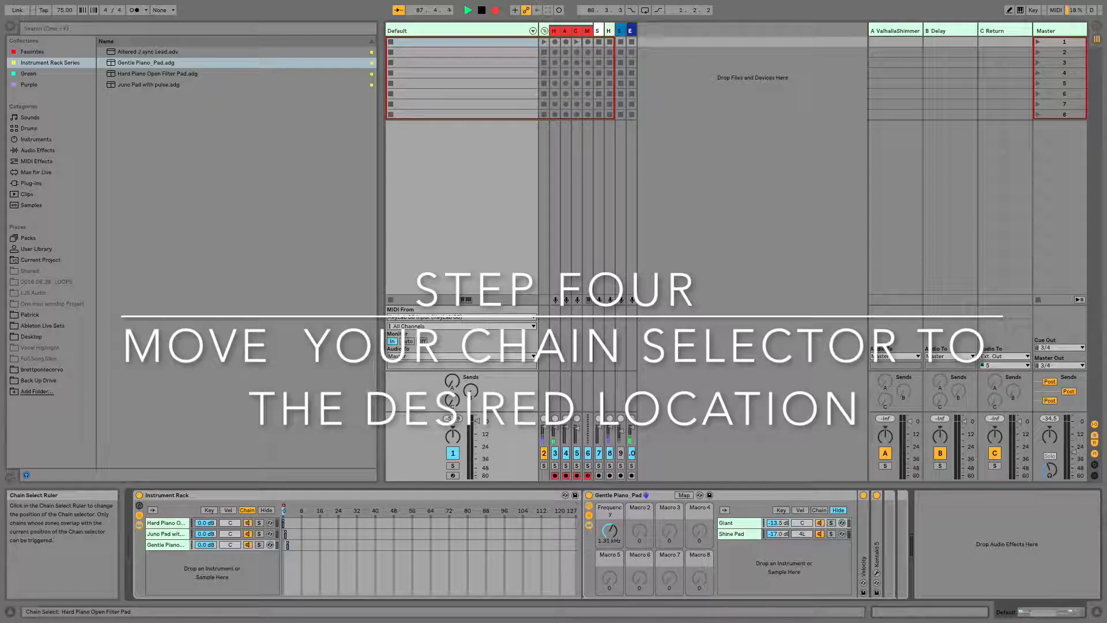
left_click_drag(283, 505, 332, 506)
left_click_drag(332, 505, 283, 505)
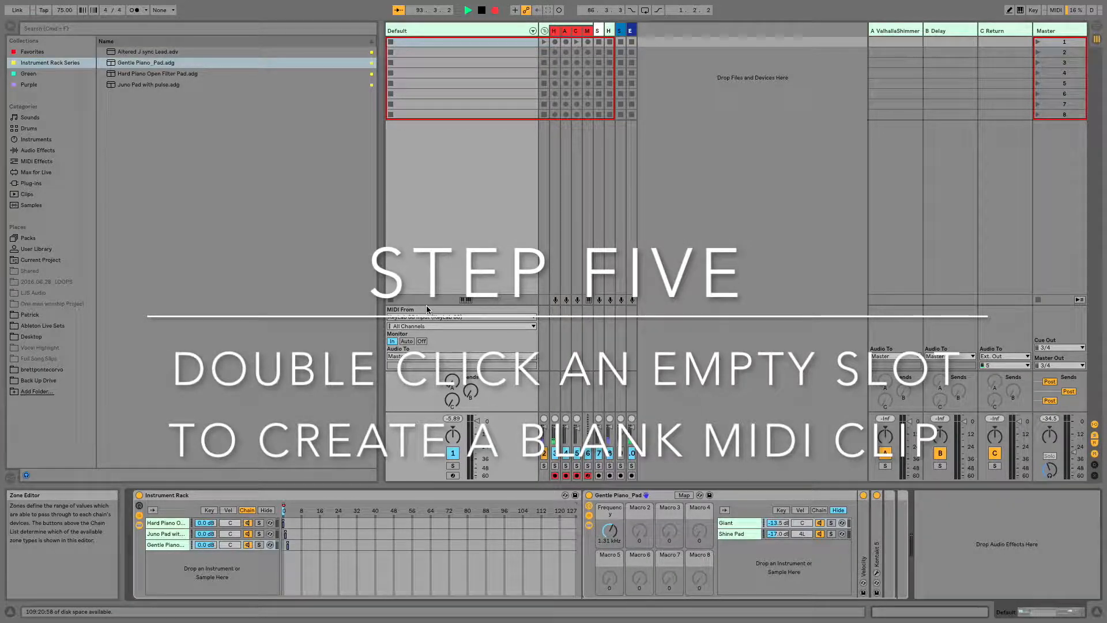
Step: Create a blank MIDI clip in the Default track's first slot, with its envelope line activated at 0 and clip quantization set to None
double_click(437, 45)
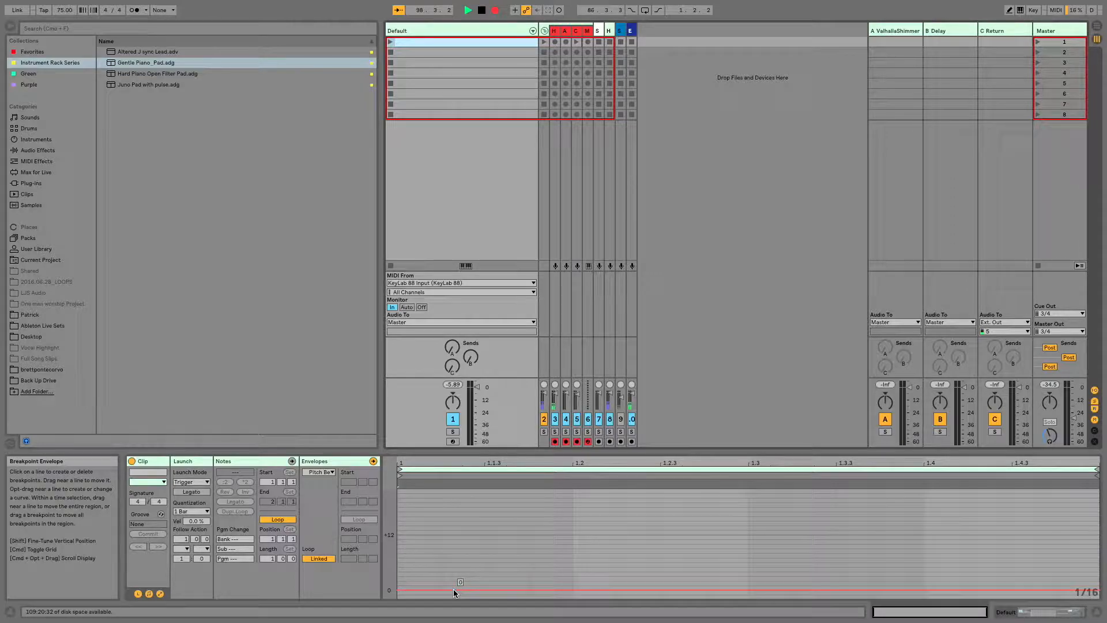
key("shift+Tab")
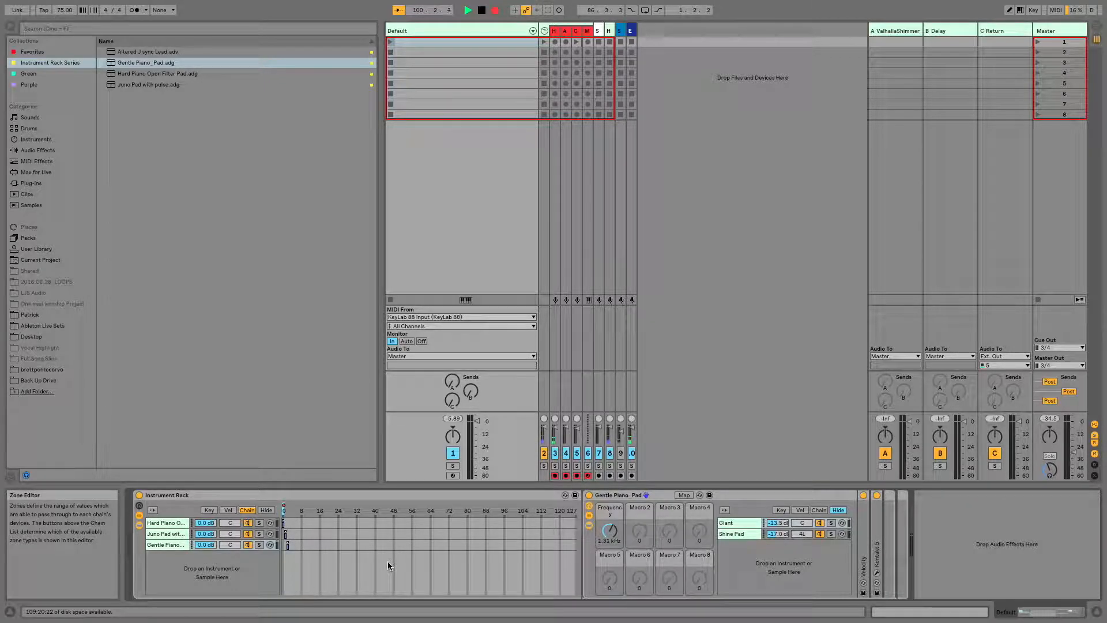
key("shift+Tab")
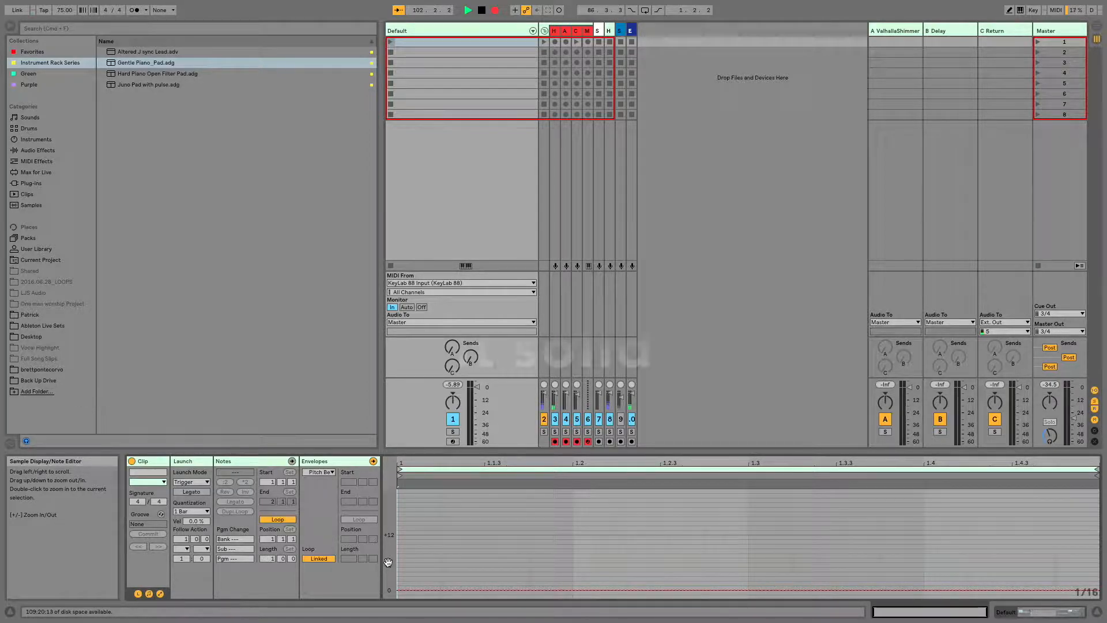
left_click(418, 589)
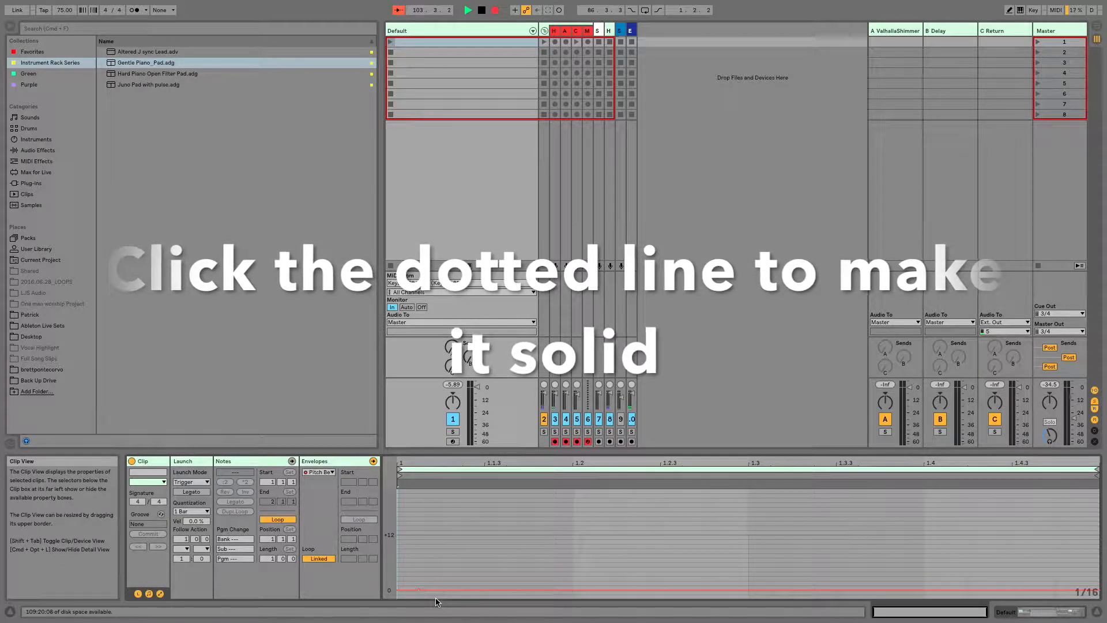
left_click(203, 510)
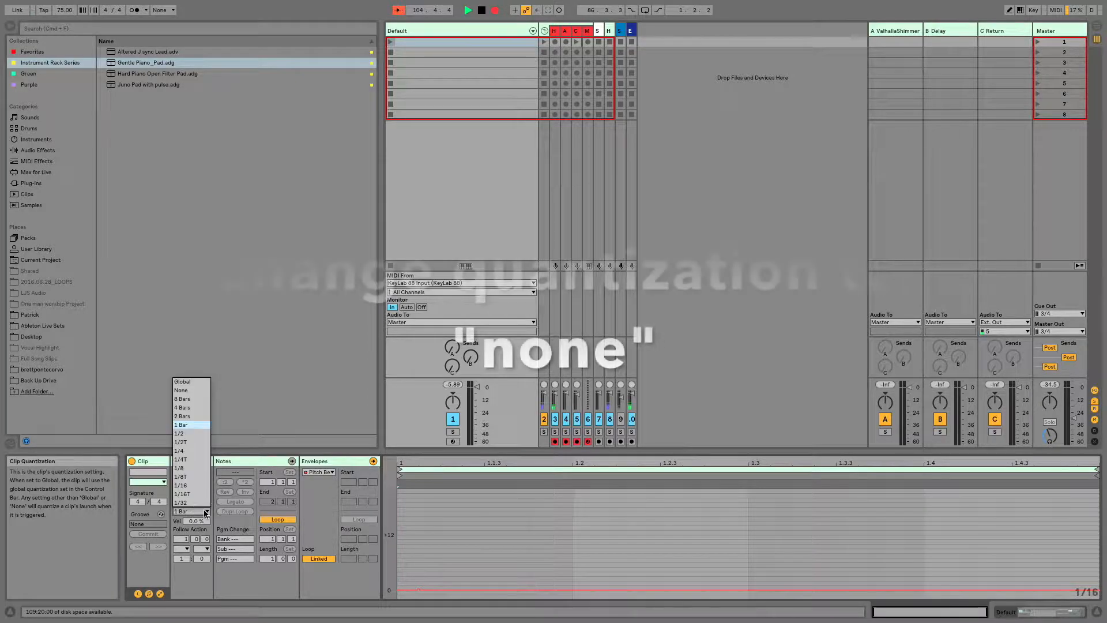
left_click(190, 389)
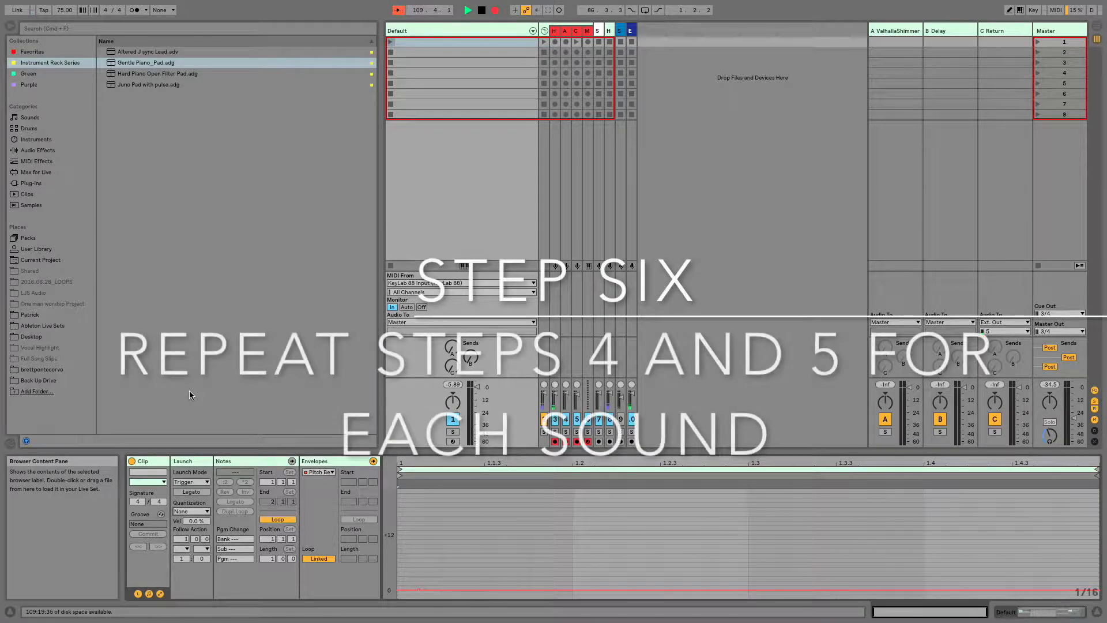
Step: Set the chain selector to Juno Pad with pulse and create a second-slot MIDI clip with its envelope line activated and quantization None
key("shift+Tab")
left_click_drag(283, 511, 285, 511)
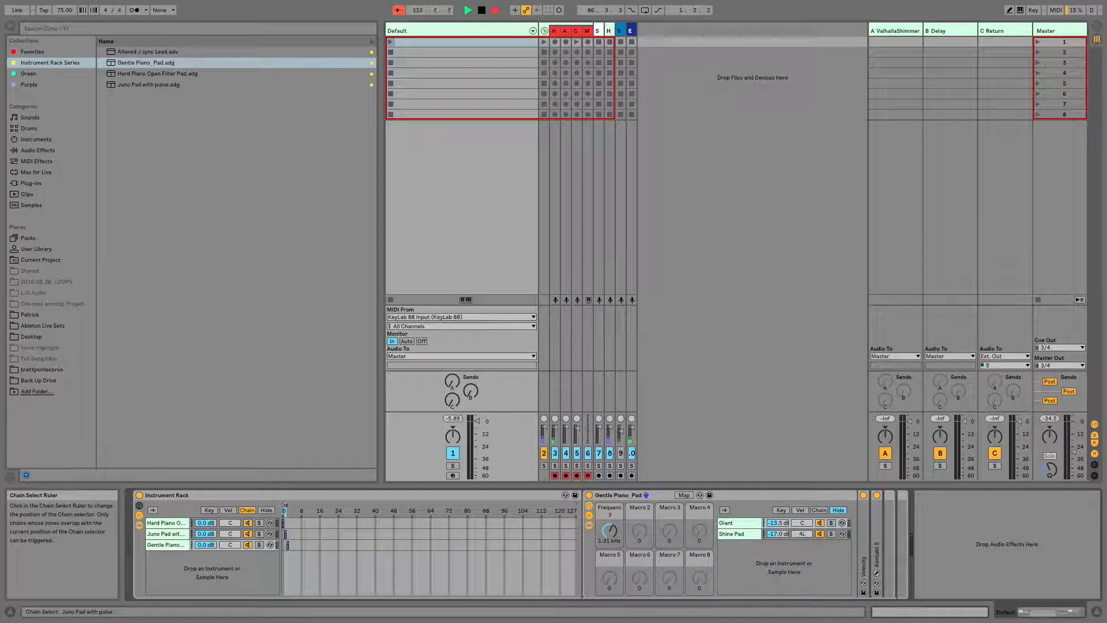
double_click(403, 53)
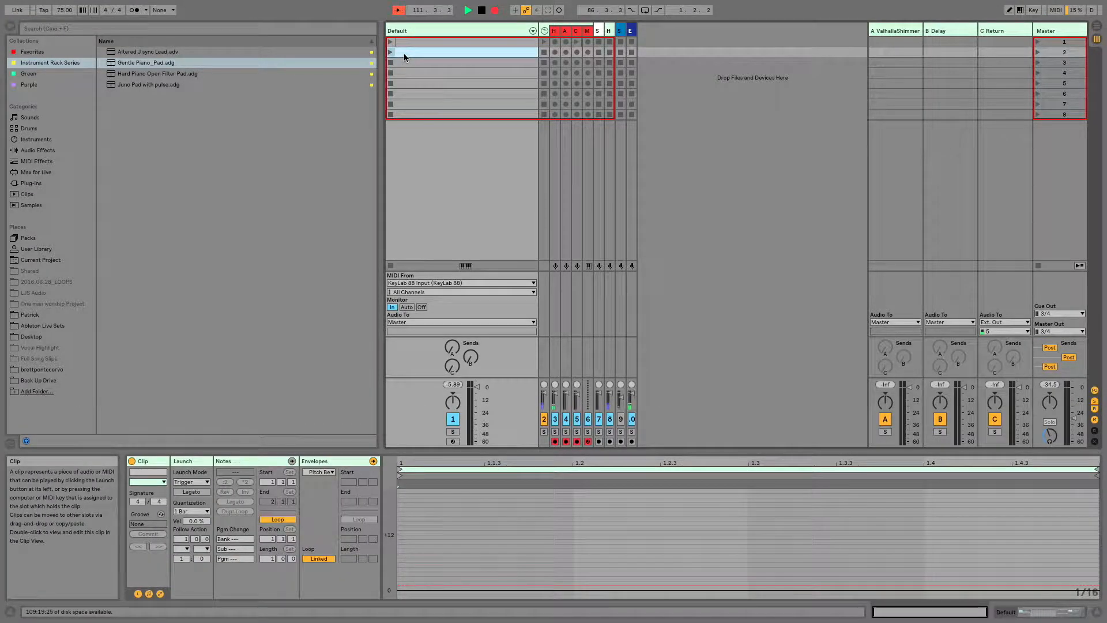
left_click(455, 586)
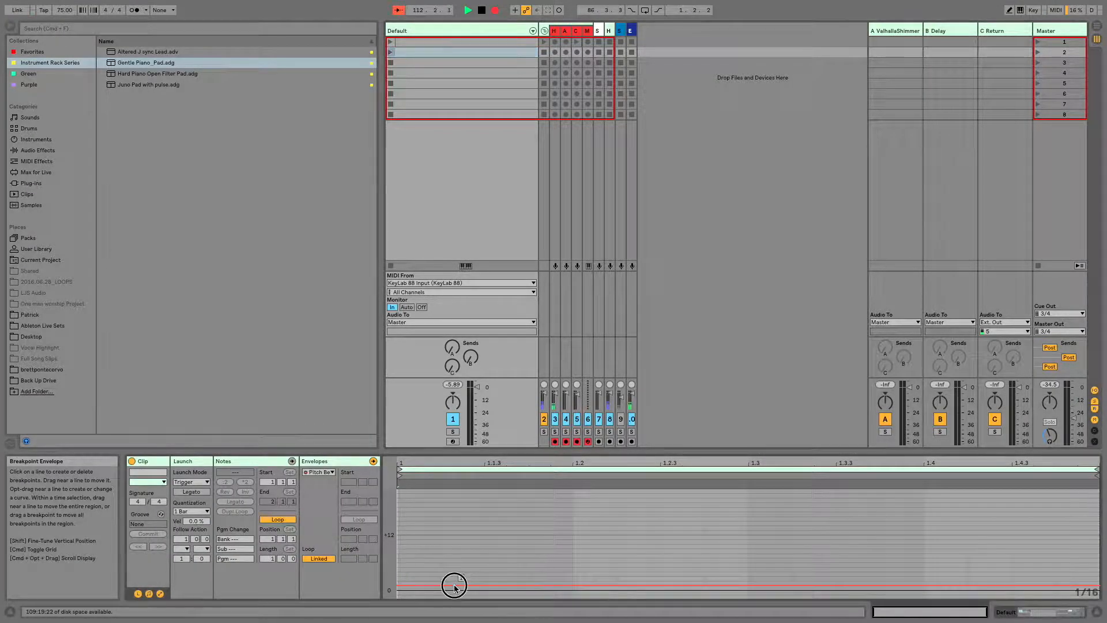
left_click(199, 512)
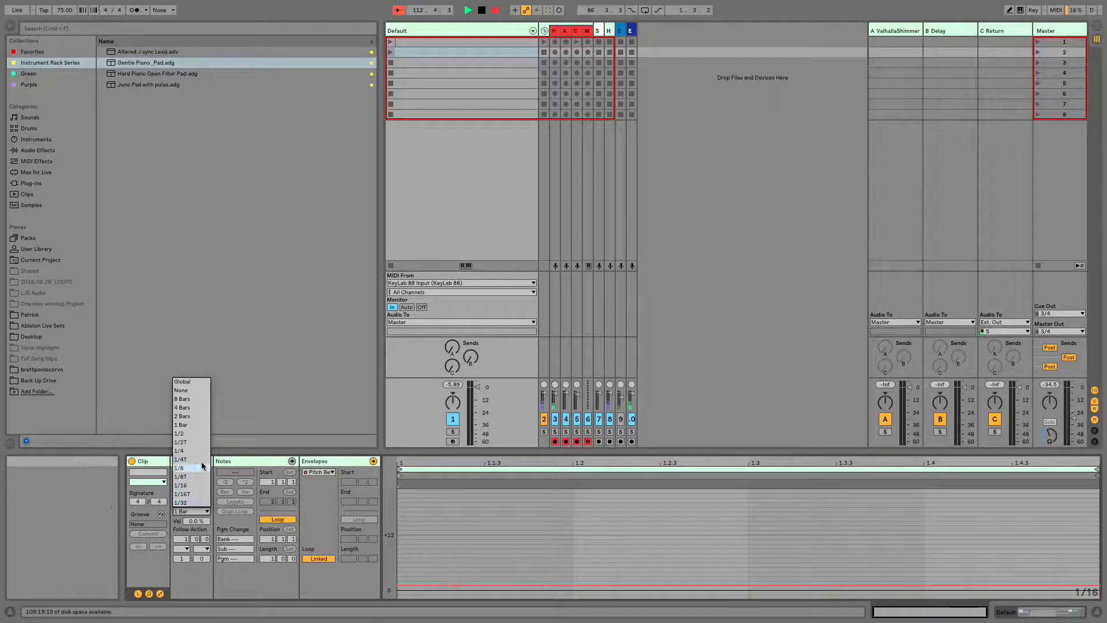
left_click(193, 390)
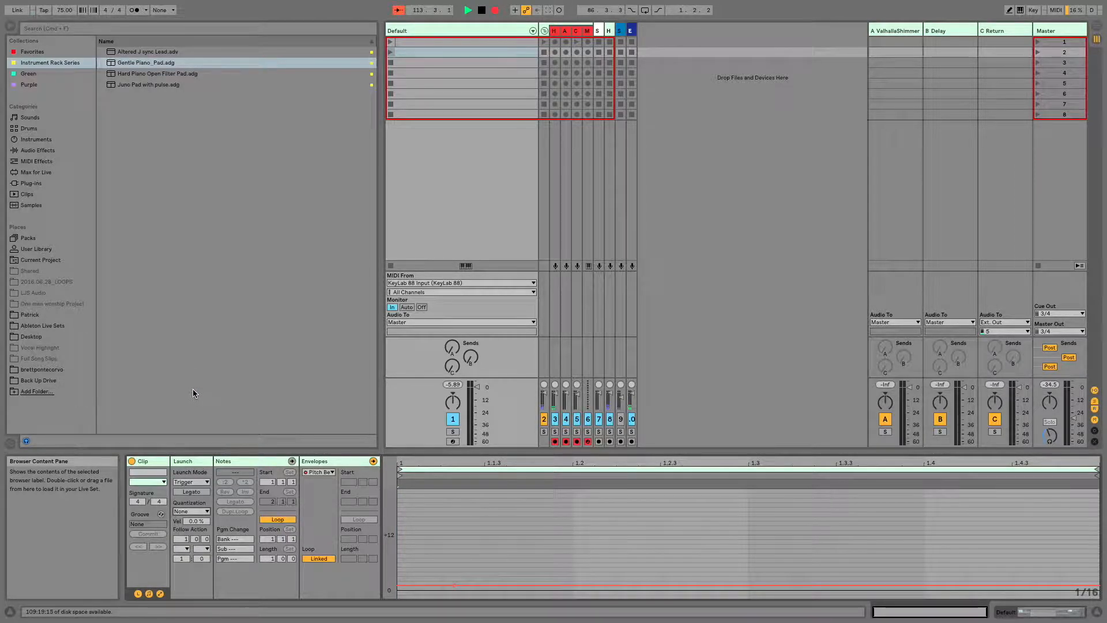
Step: Set the chain selector to Gentle Piano_Pad and create a third-slot MIDI clip with its envelope line activated and quantization None
key("shift+Tab")
left_click_drag(286, 511, 288, 511)
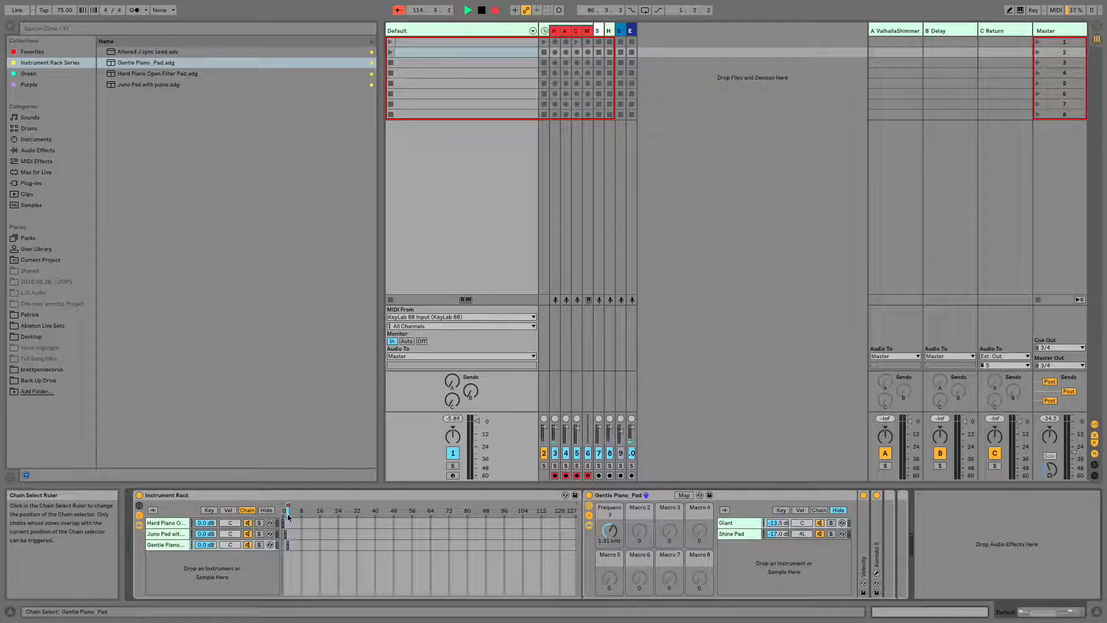
double_click(406, 62)
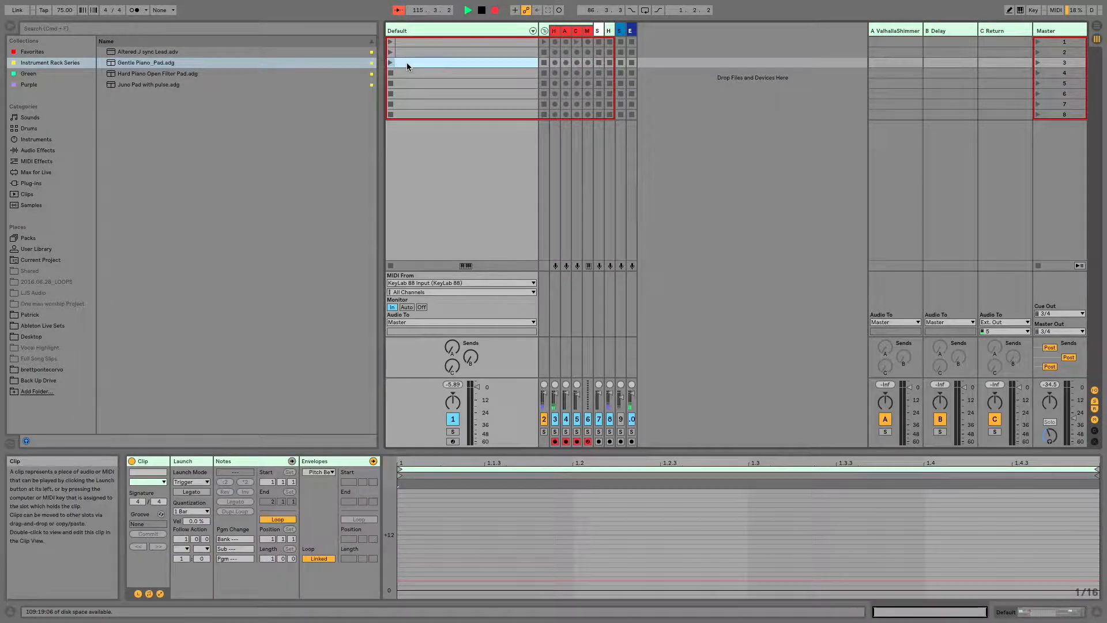
left_click(420, 582)
left_click(203, 512)
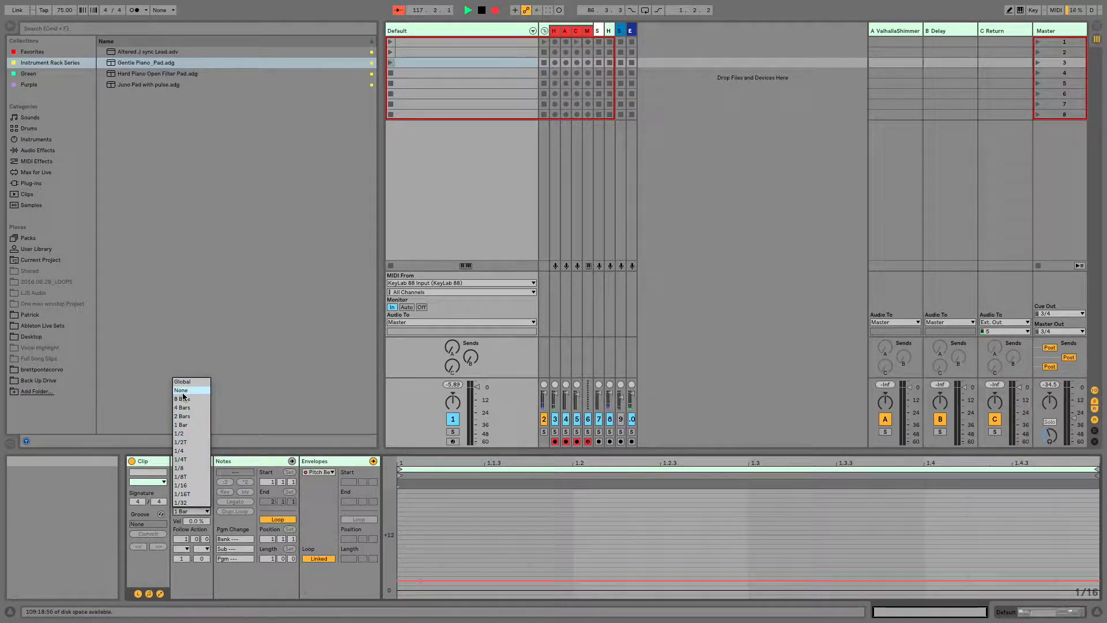
left_click(182, 390)
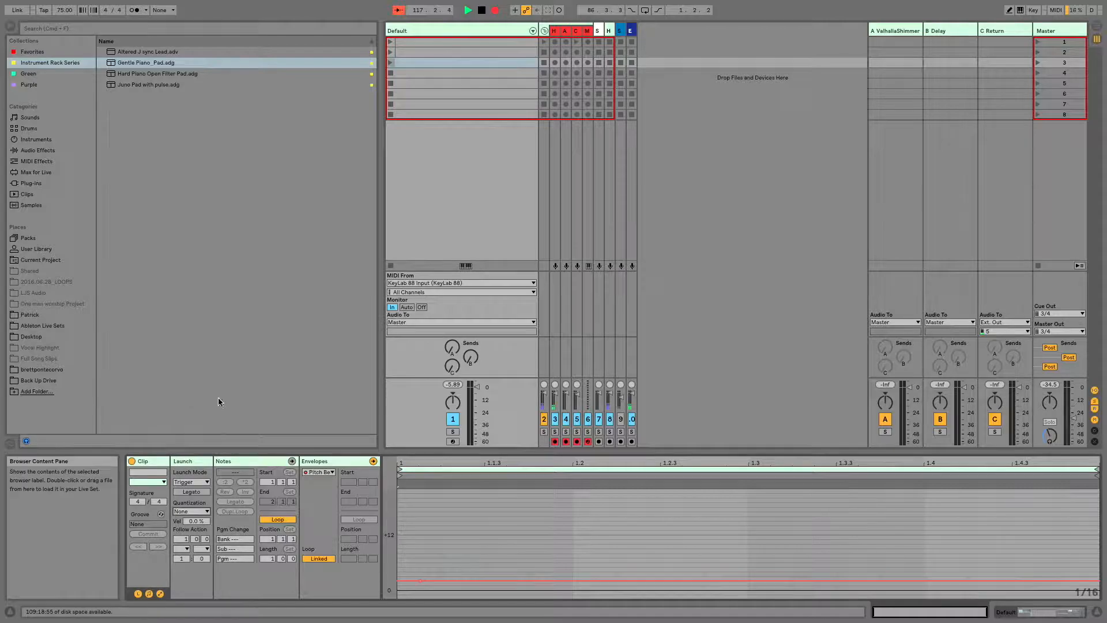
Step: Rename the Default track's three dummy clips, in slot order, as hard piano, Juno pad and Gentle piano
left_click(469, 43)
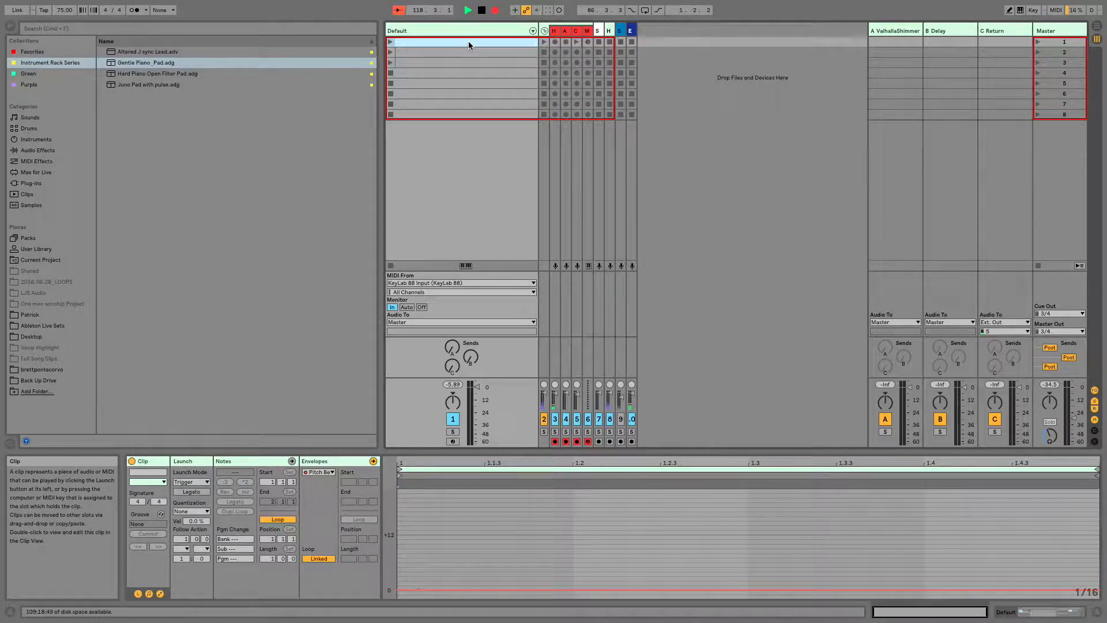
key("shift+Tab")
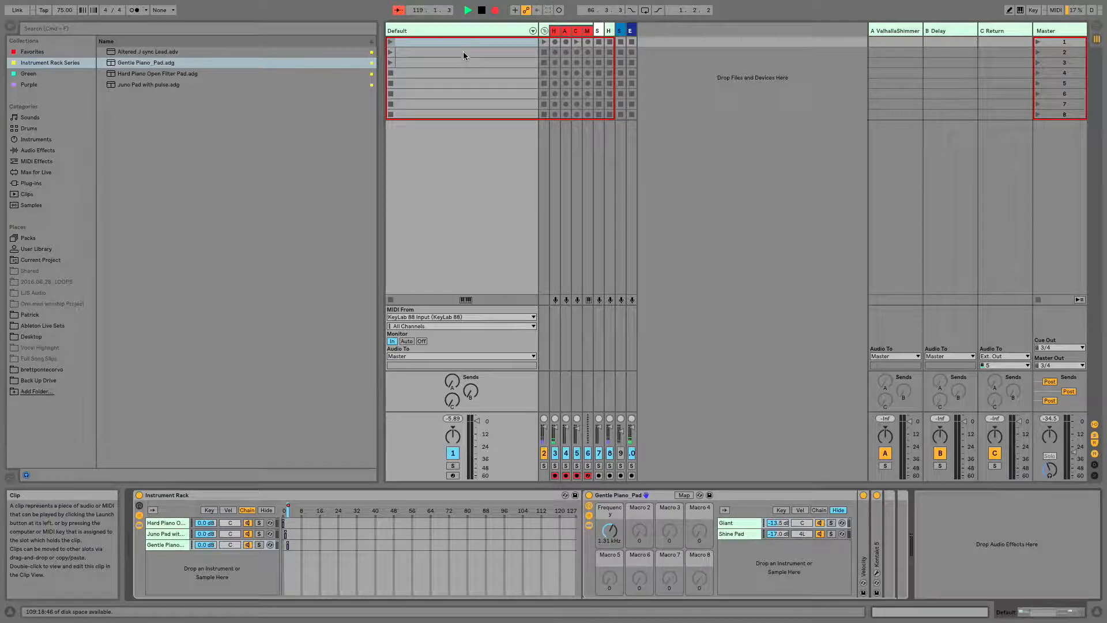
left_click(463, 44)
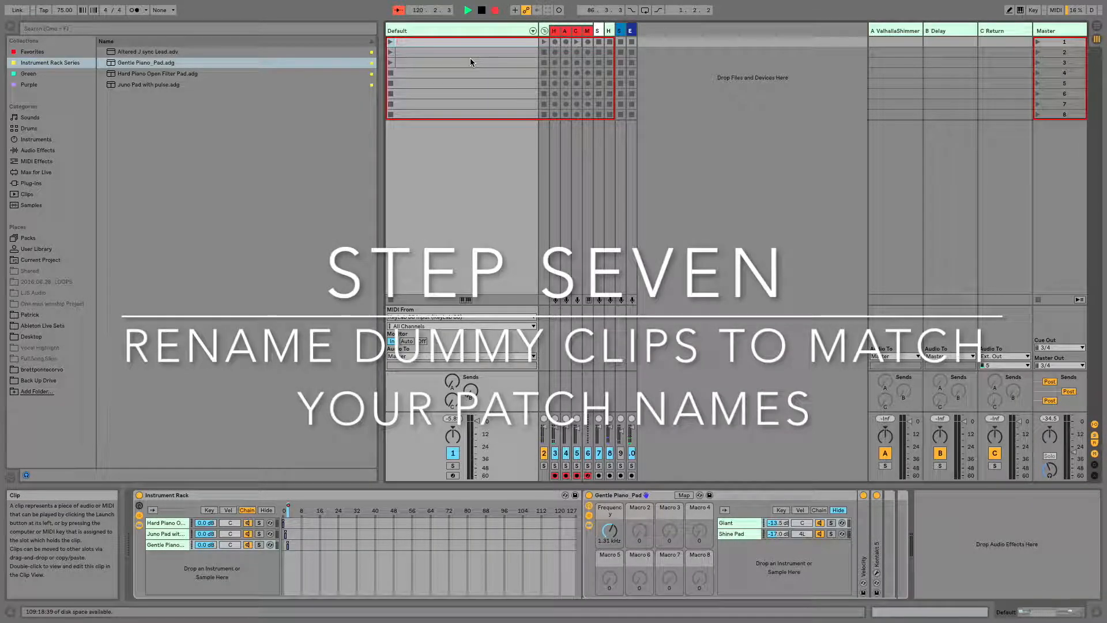
type("hard piano")
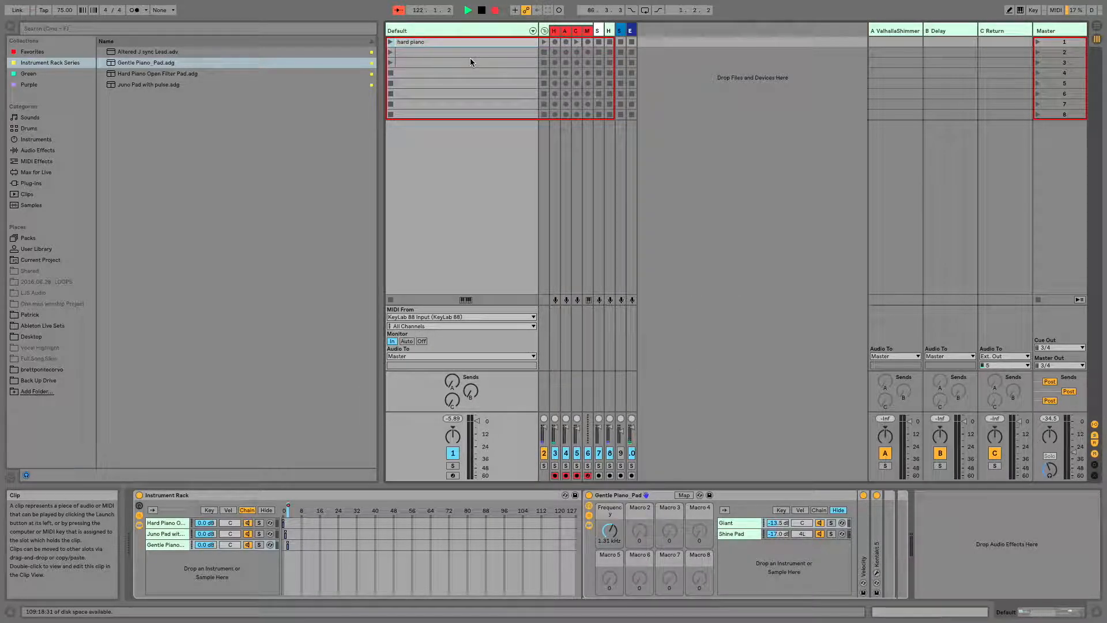
key("Tab")
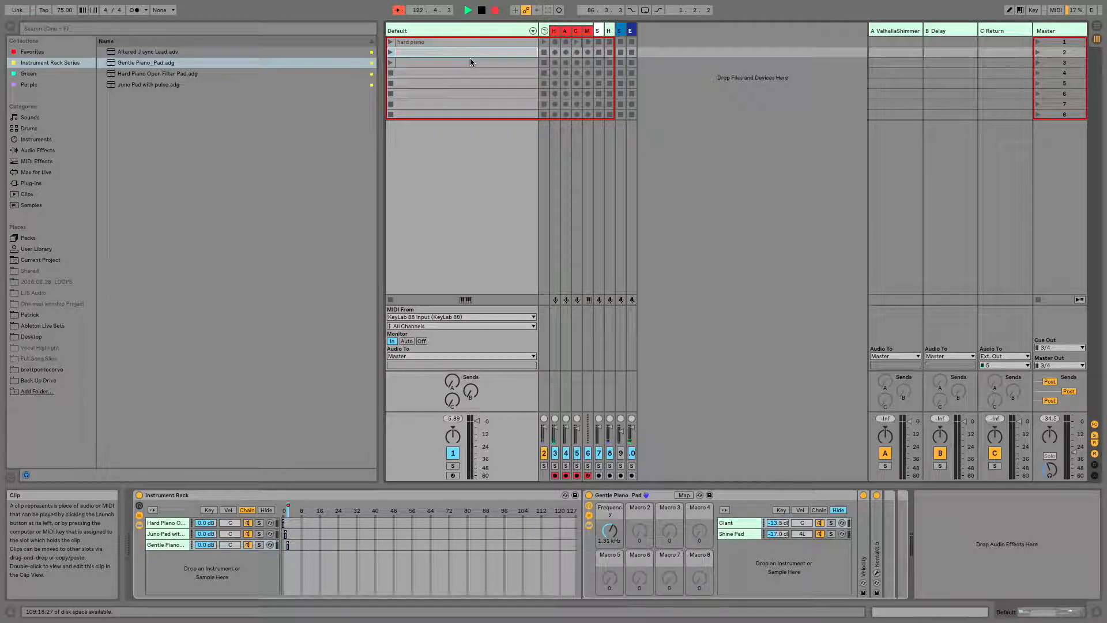
type("Juno pad")
key("Tab")
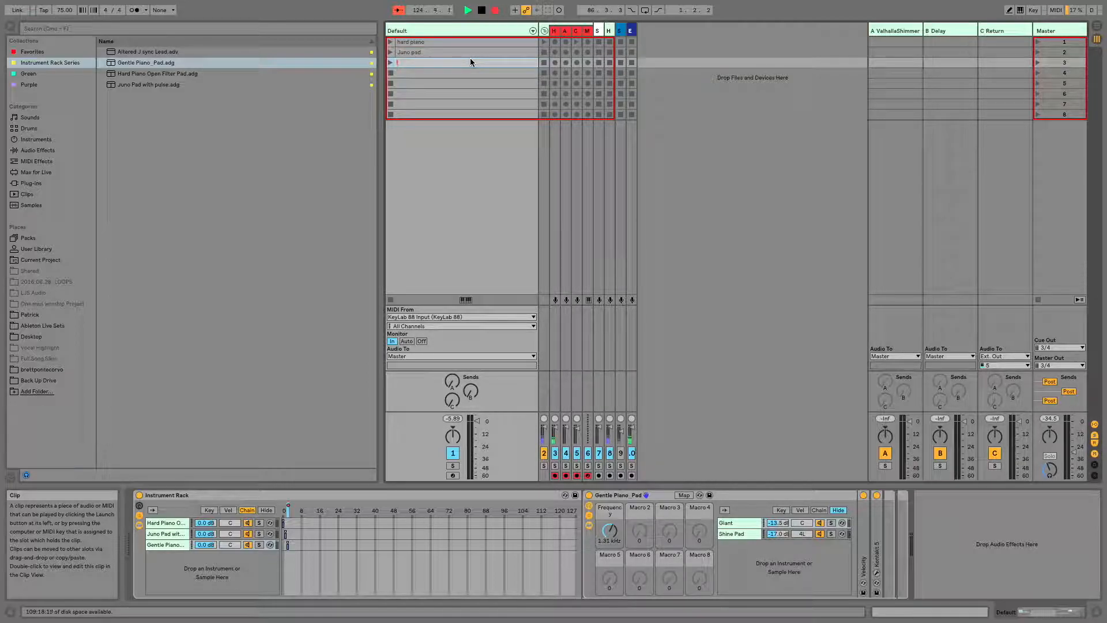
type("Gentle piano")
key("Return")
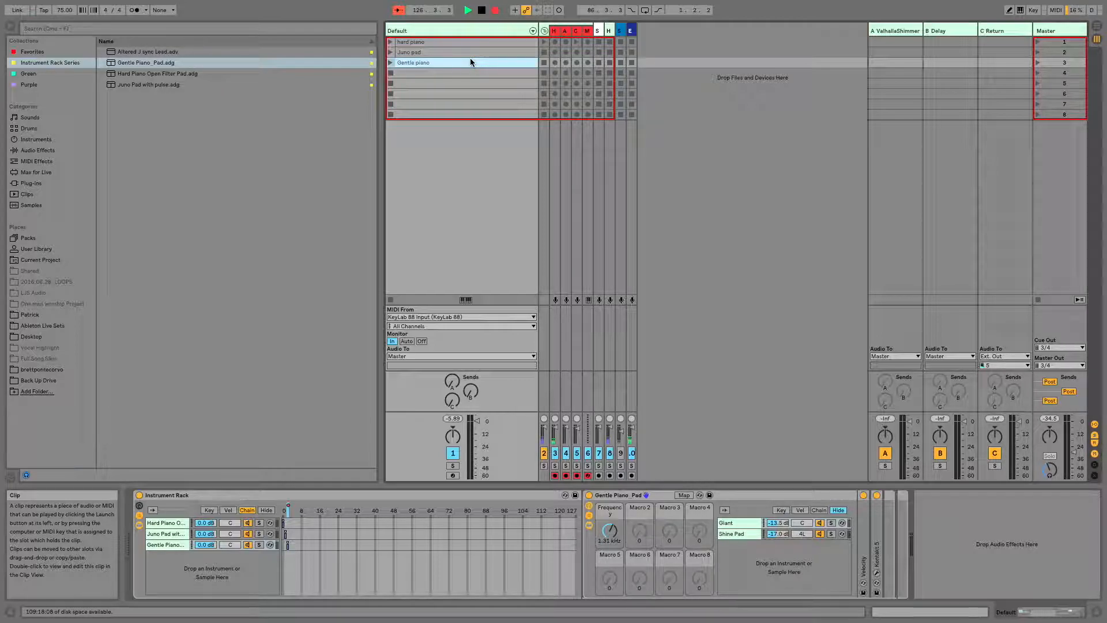
Step: Launch the hard piano, Juno pad and Gentle piano clips in turn to test the rack's sound switching
left_click(391, 43)
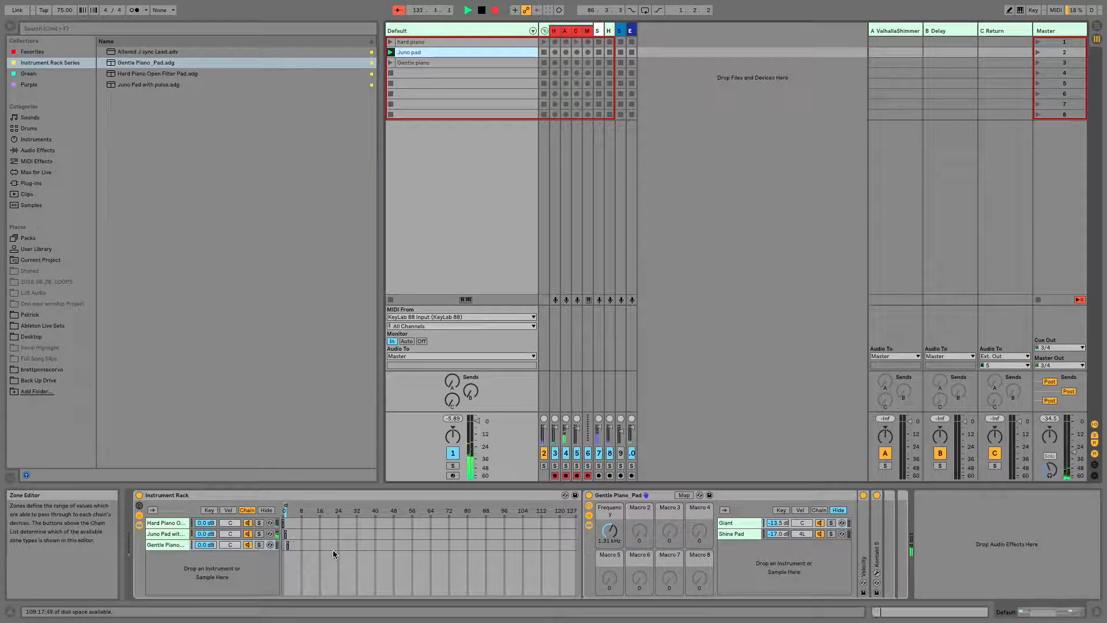
left_click(390, 63)
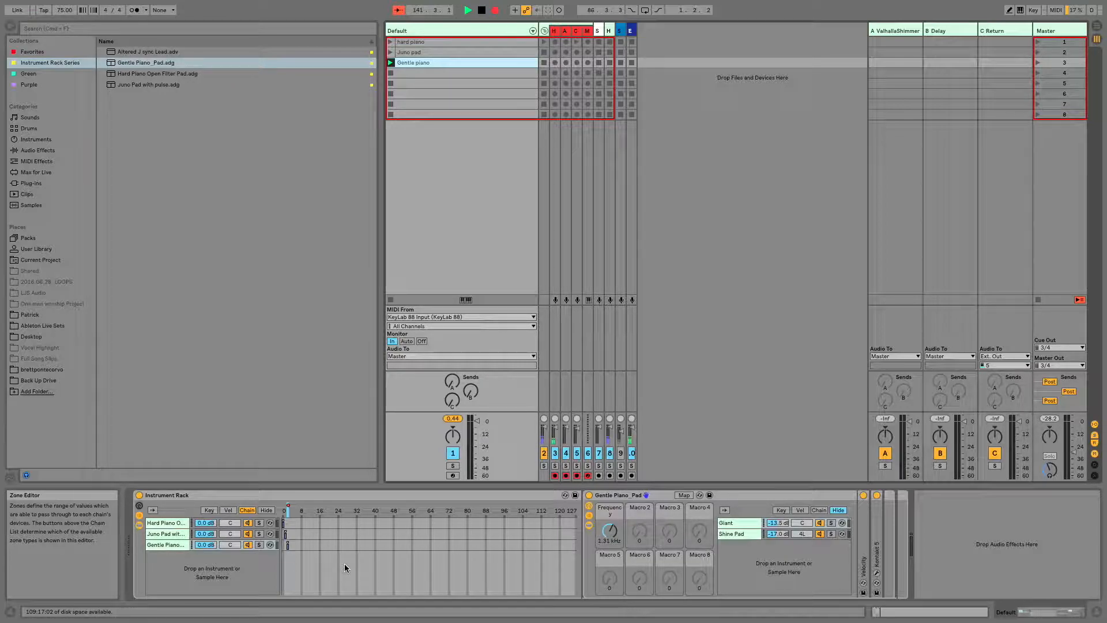
Step: MIDI-map the hard piano, Juno pad and Gentle piano clips to CC 20, CC 21 and CC 22 on channel 1
left_click(1056, 11)
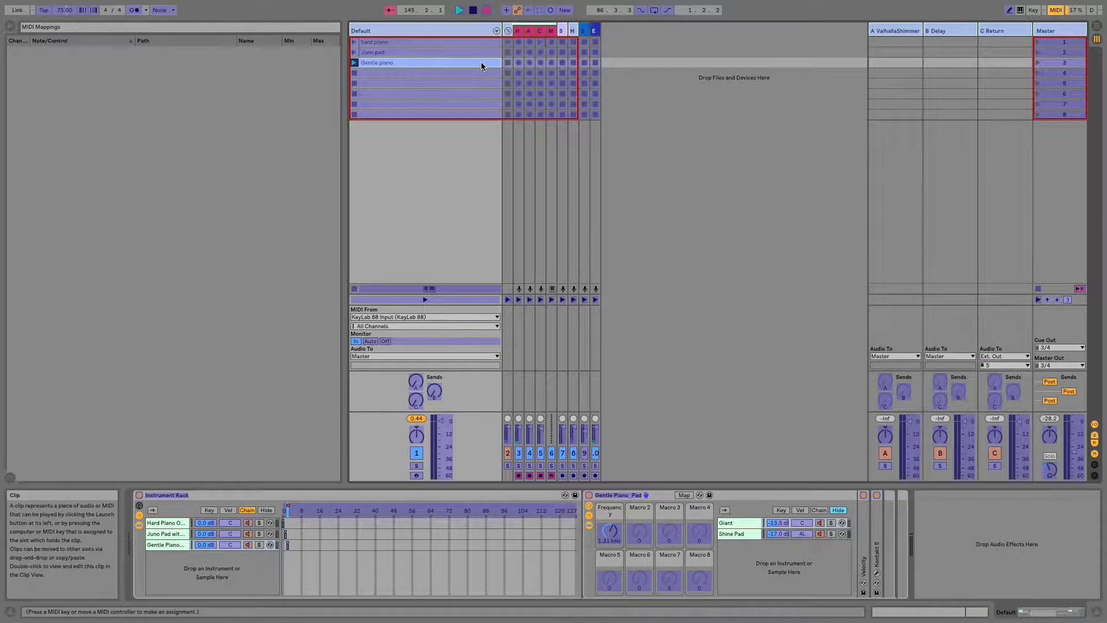
left_click(448, 41)
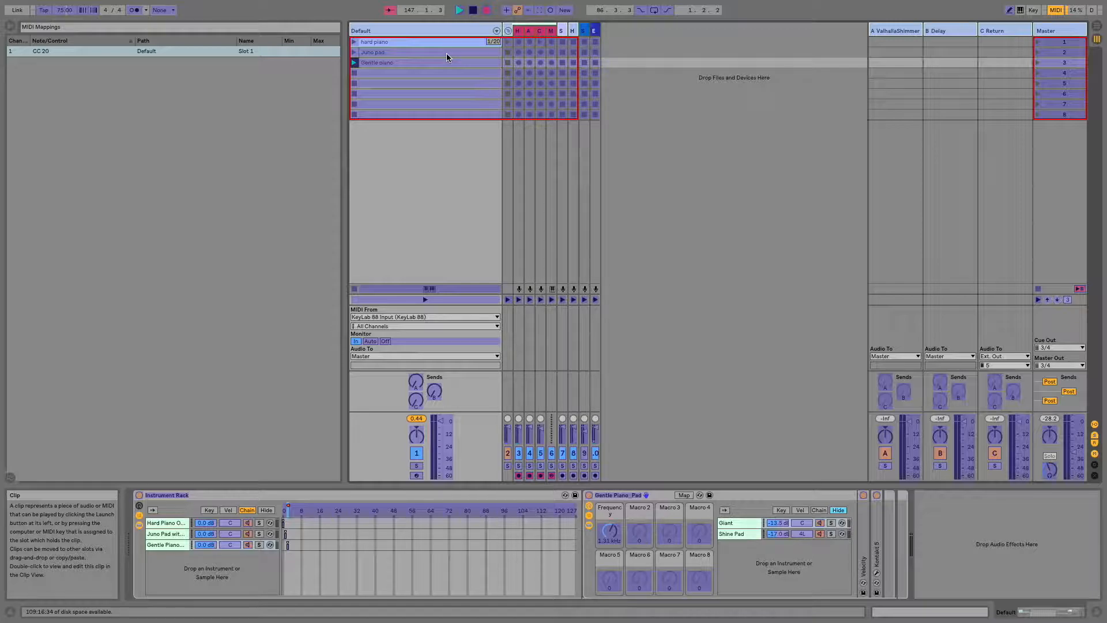
left_click(446, 53)
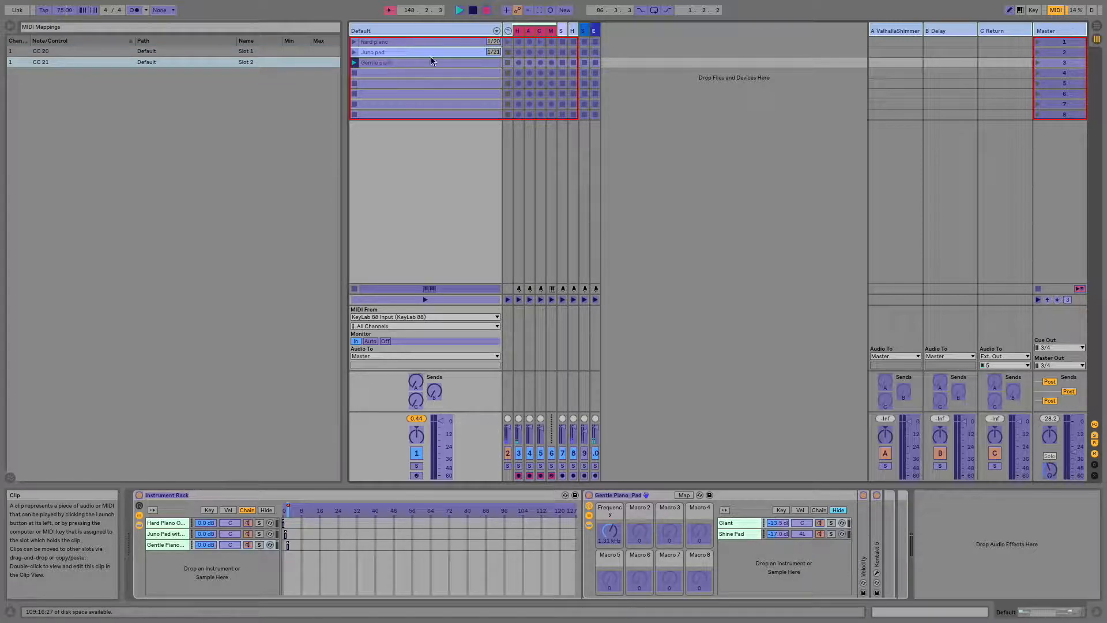
left_click(443, 63)
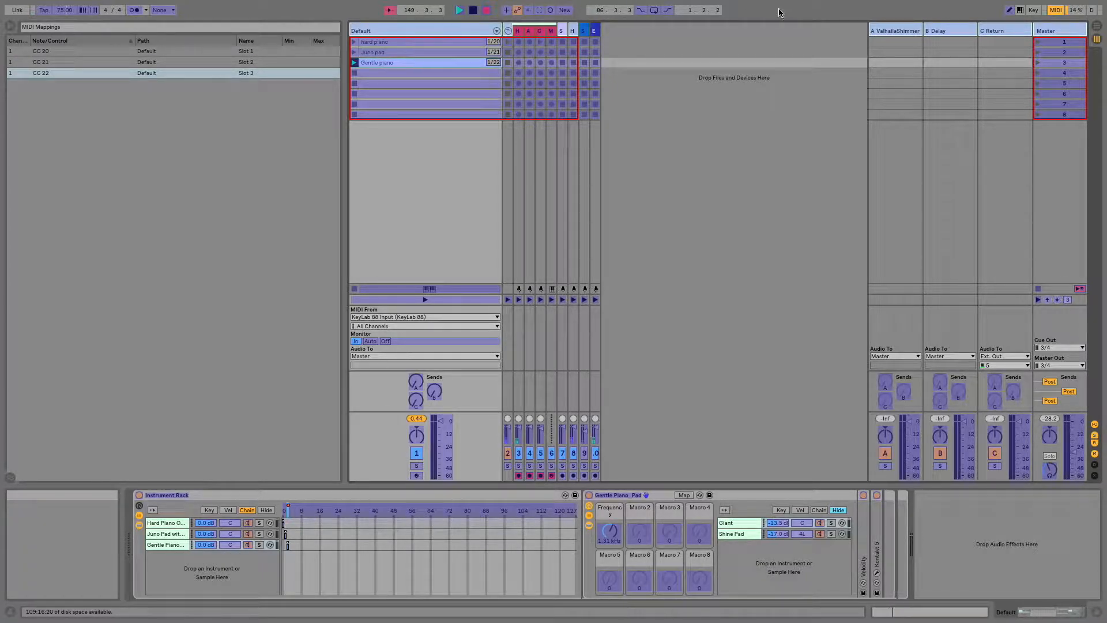
left_click(1056, 10)
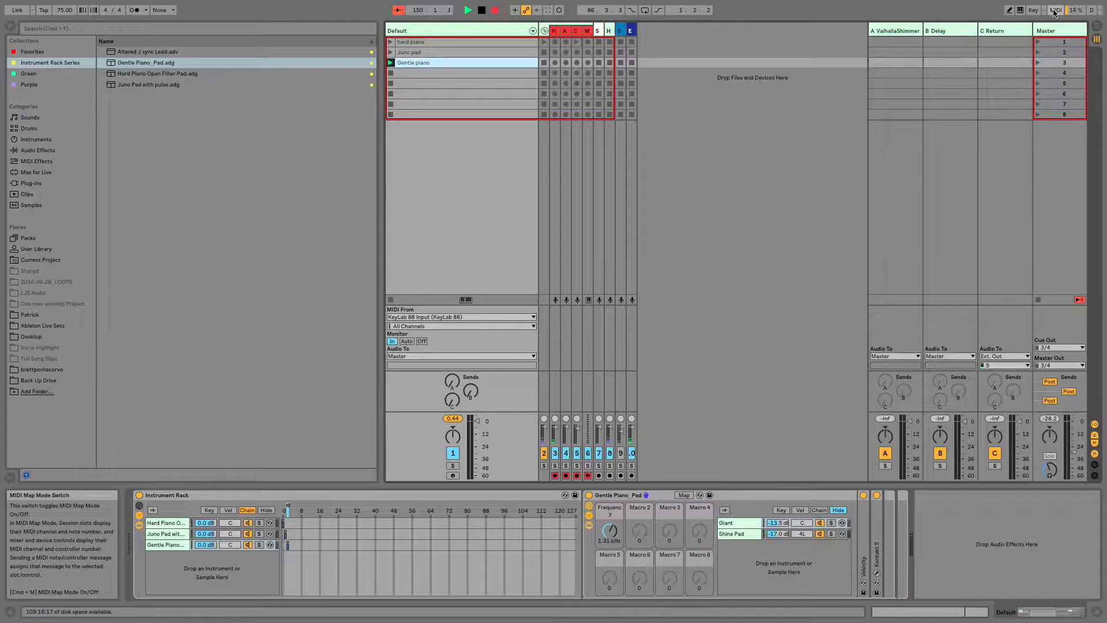